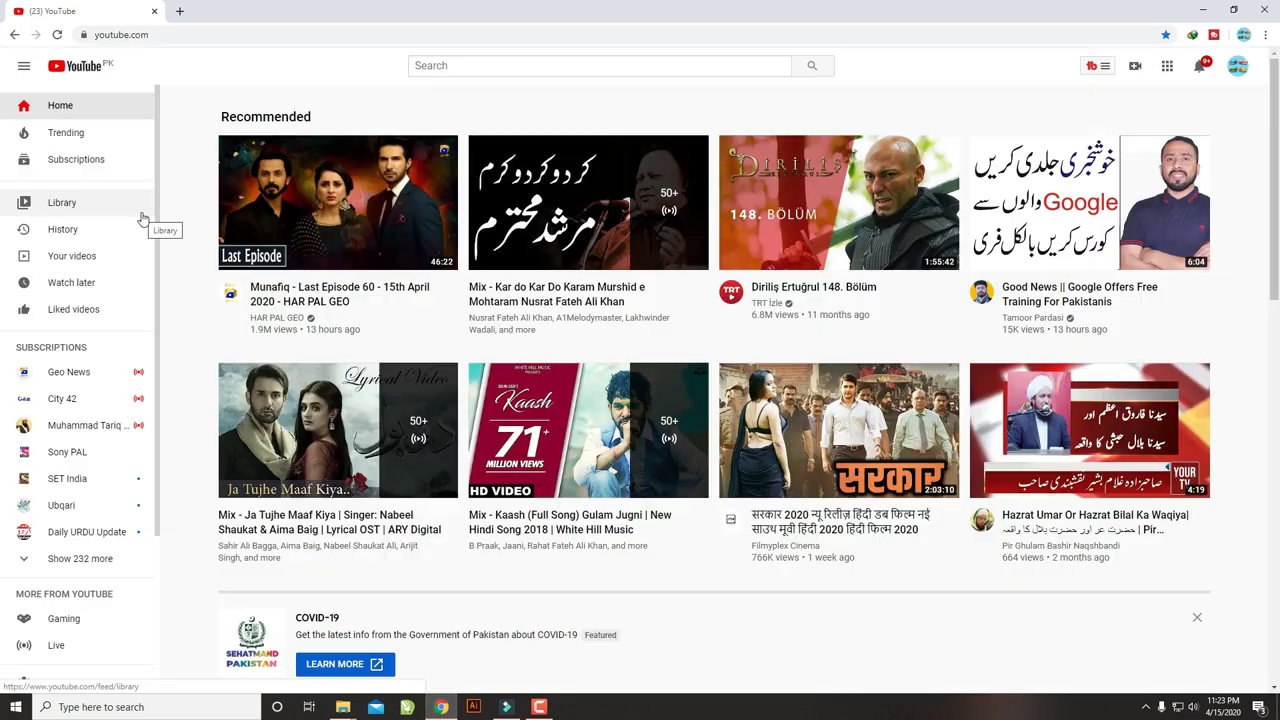
click(767, 191)
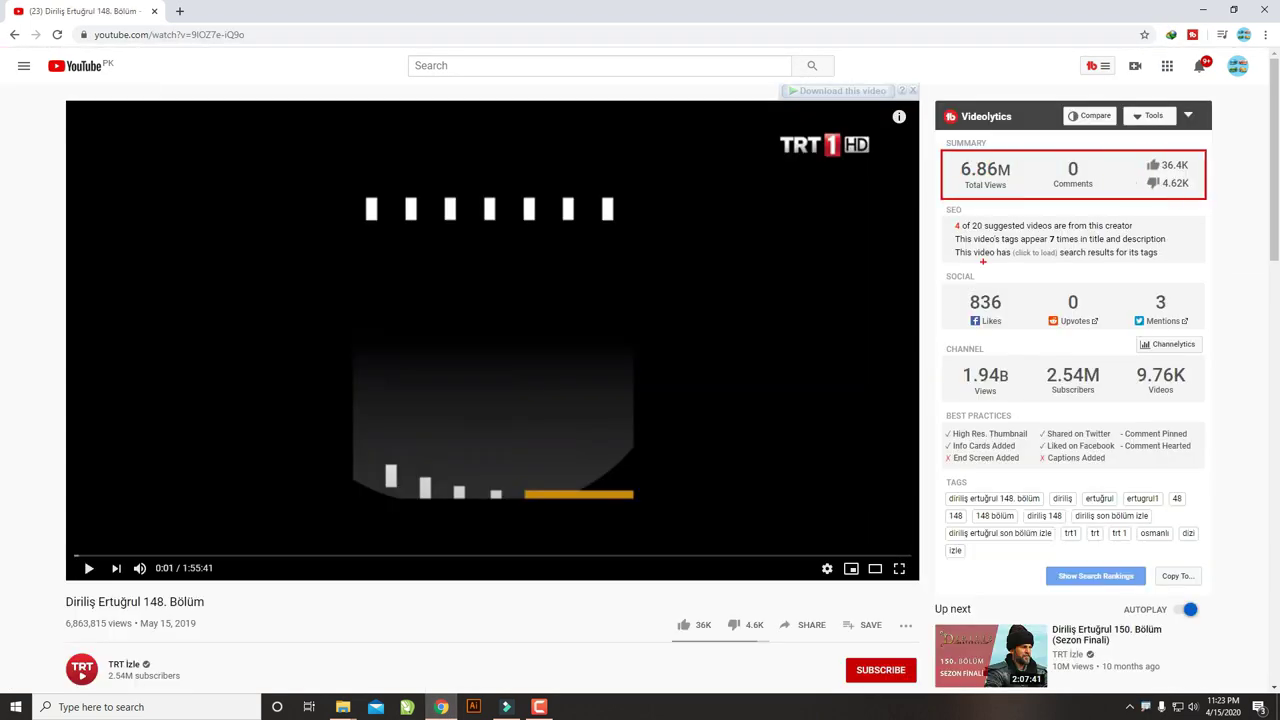
drag(939, 339, 1205, 399)
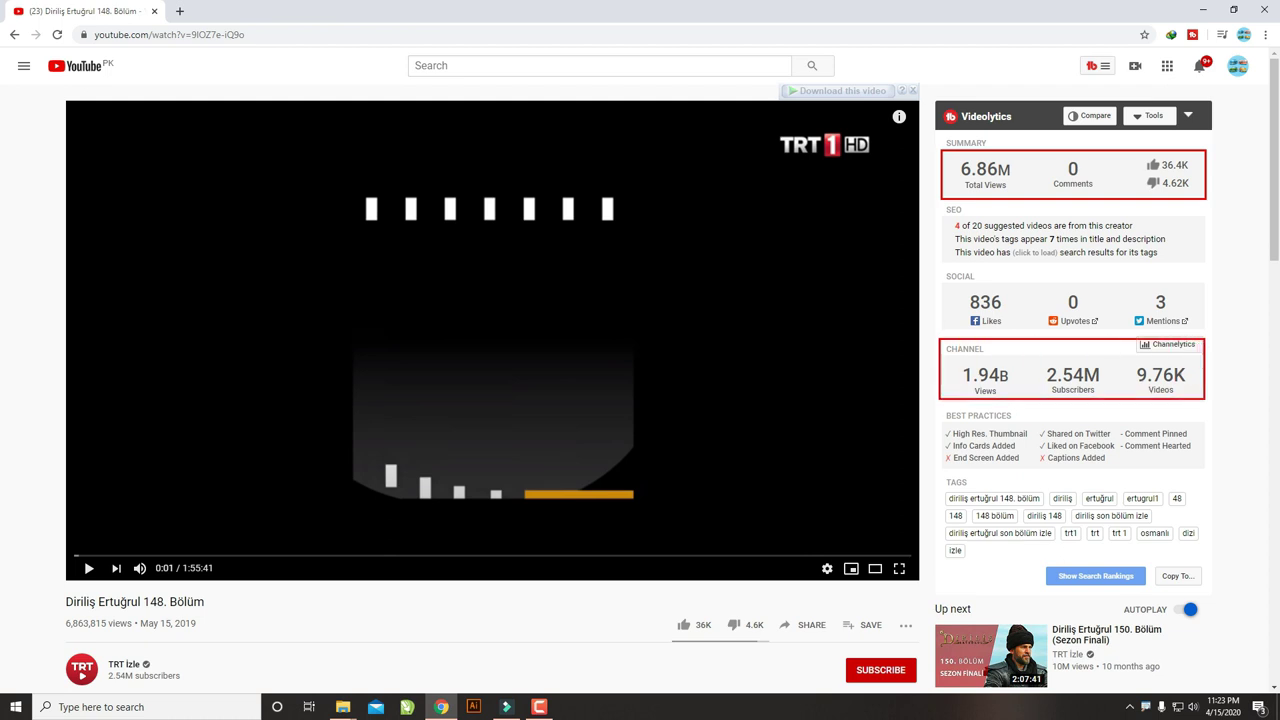
mouse_move(943, 468)
mouse_down()
mouse_move(1120, 572)
mouse_move(1210, 589)
mouse_up()
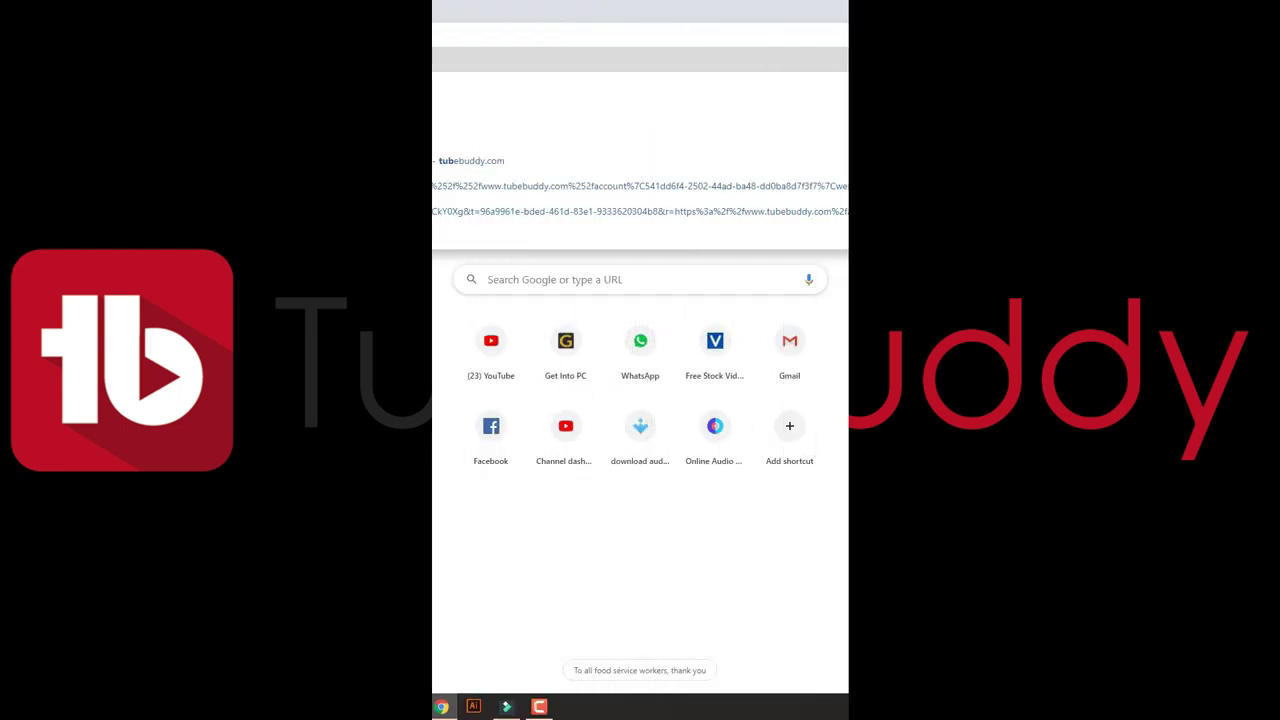
Search Google for 'tubebuddy extension for chrome' and open TubeBuddy's Chrome Web Store listing.
key(BackSpace)
text(ebuddy.com)
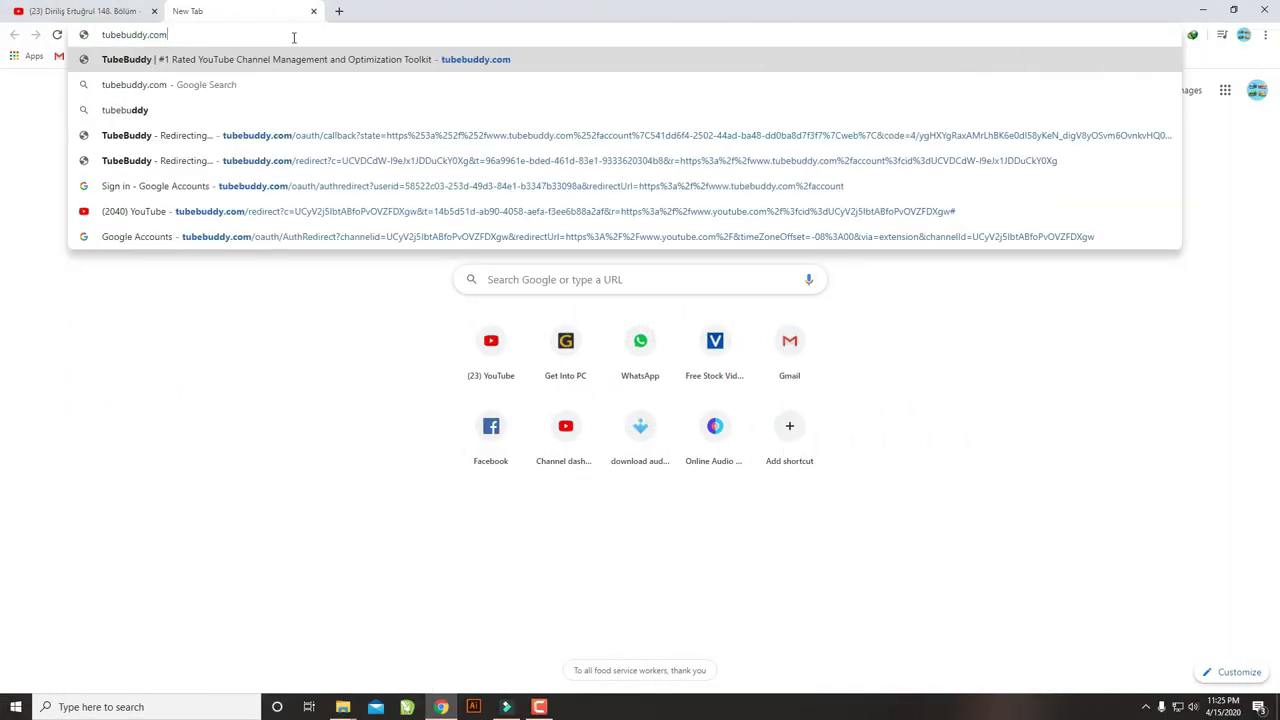
key(BackSpace)
key(BackSpace)
key(BackSpace)
key(Down)
key(Down)
key(Down)
key(Return)
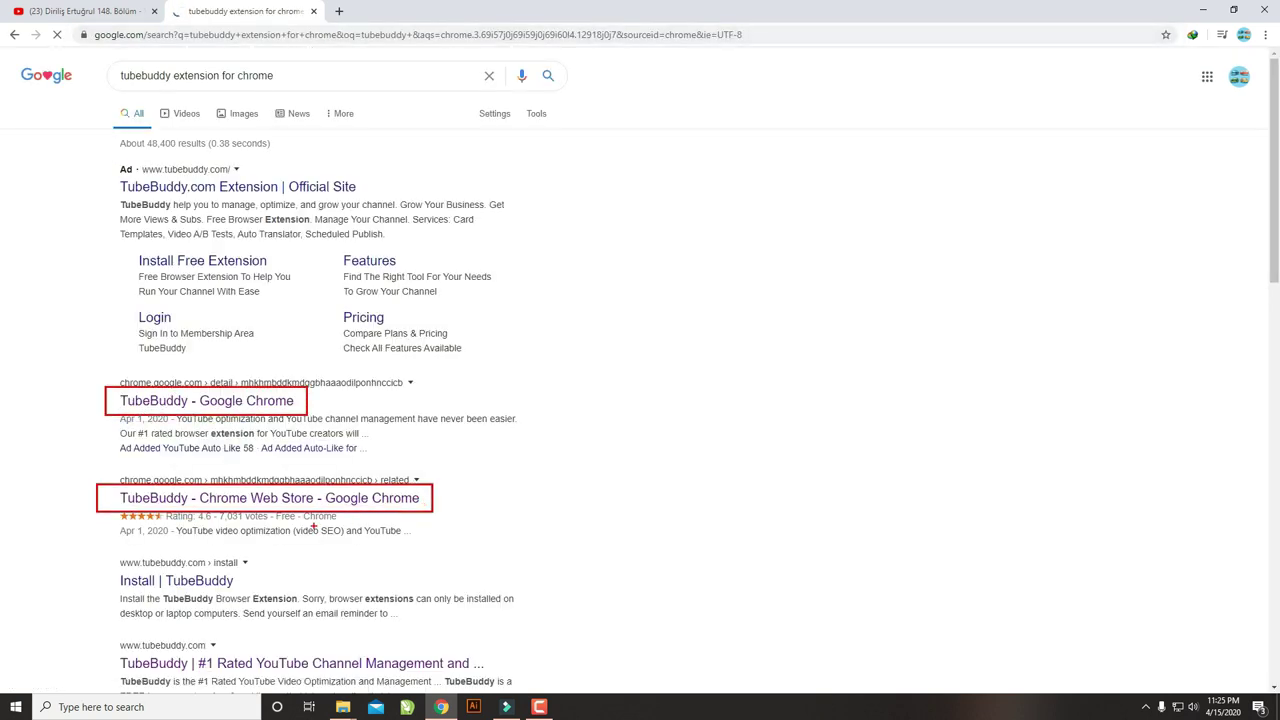
click(270, 497)
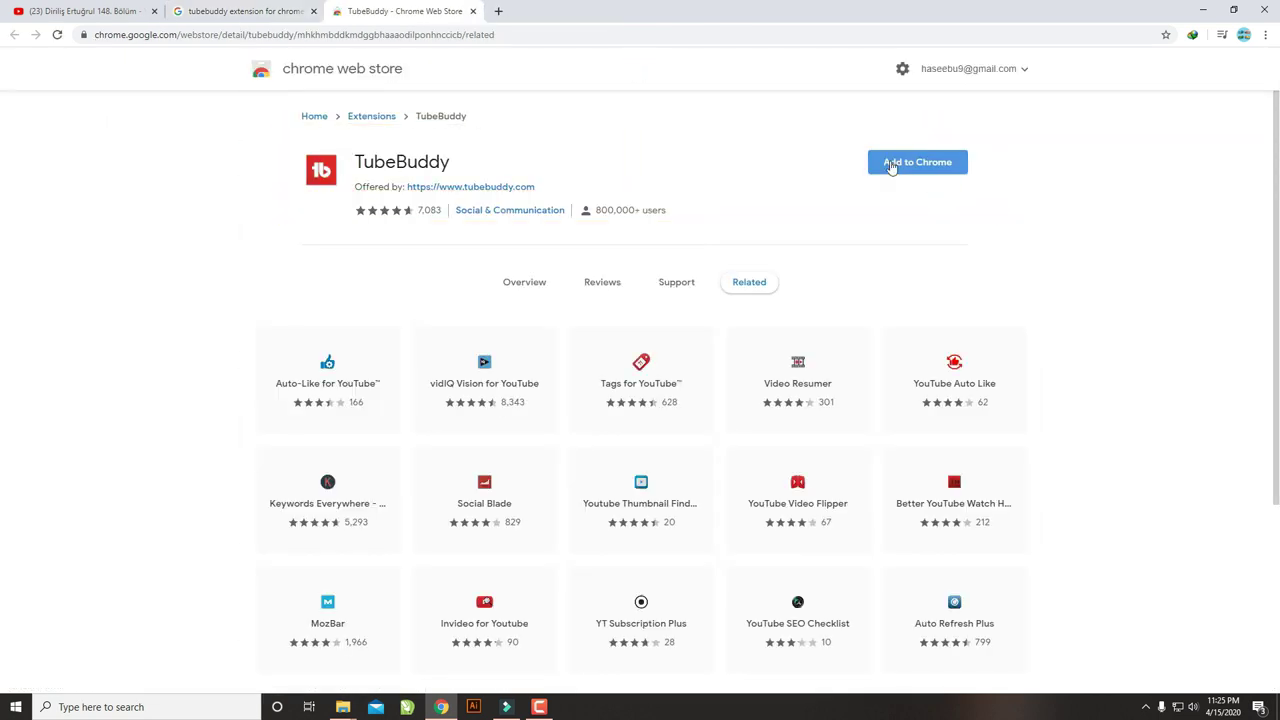
Add the TubeBuddy extension to Chrome from its Web Store page.
click(892, 167)
click(669, 168)
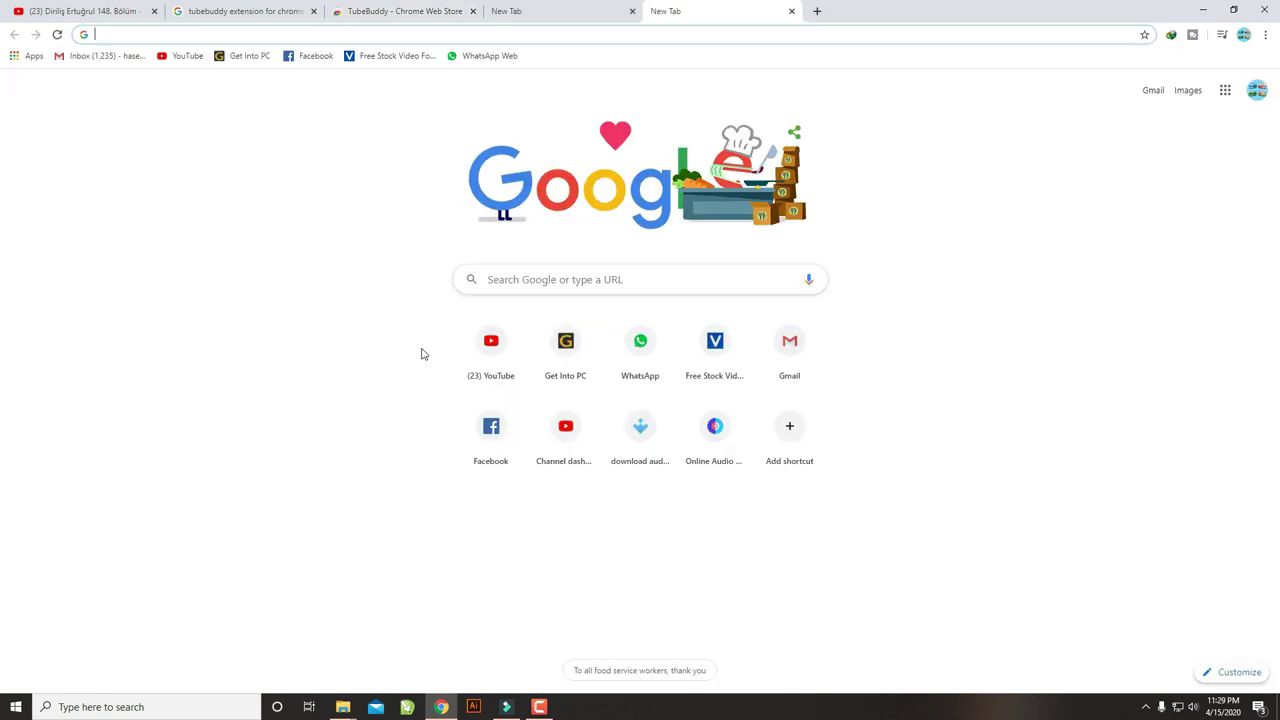
Go to YouTube and sign TubeBuddy in with the YouTube account.
click(505, 353)
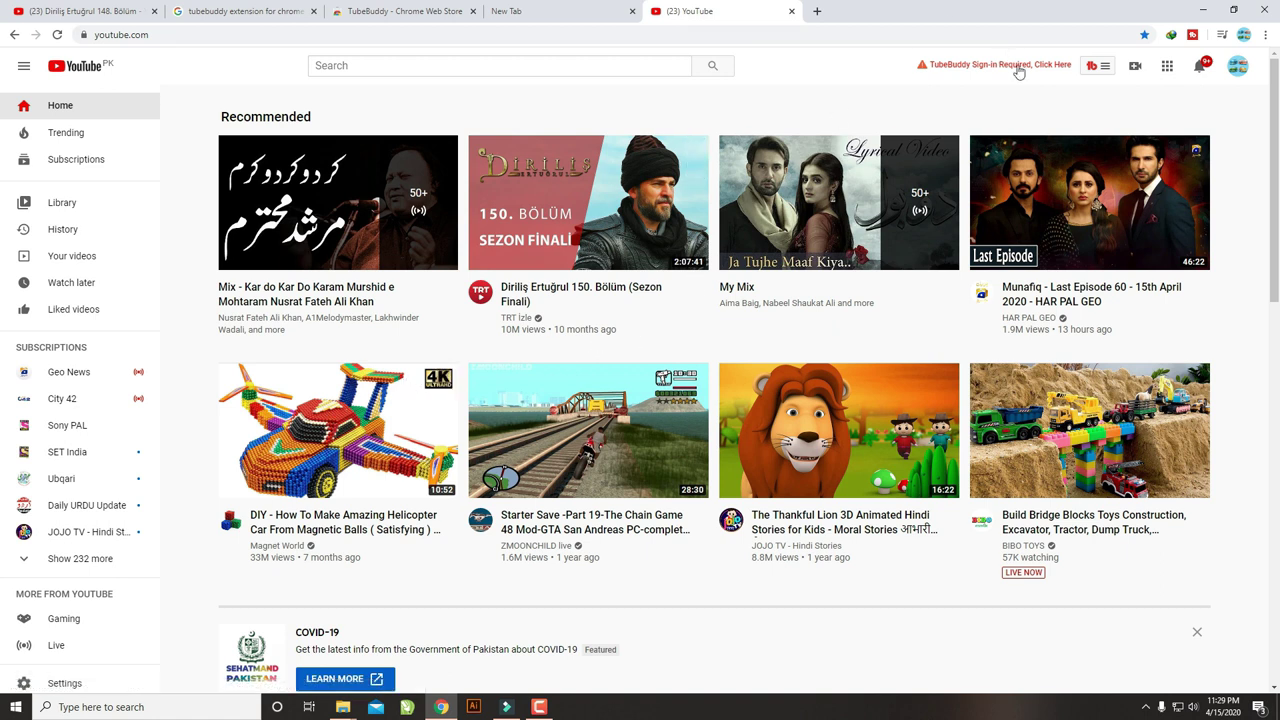
click(1019, 68)
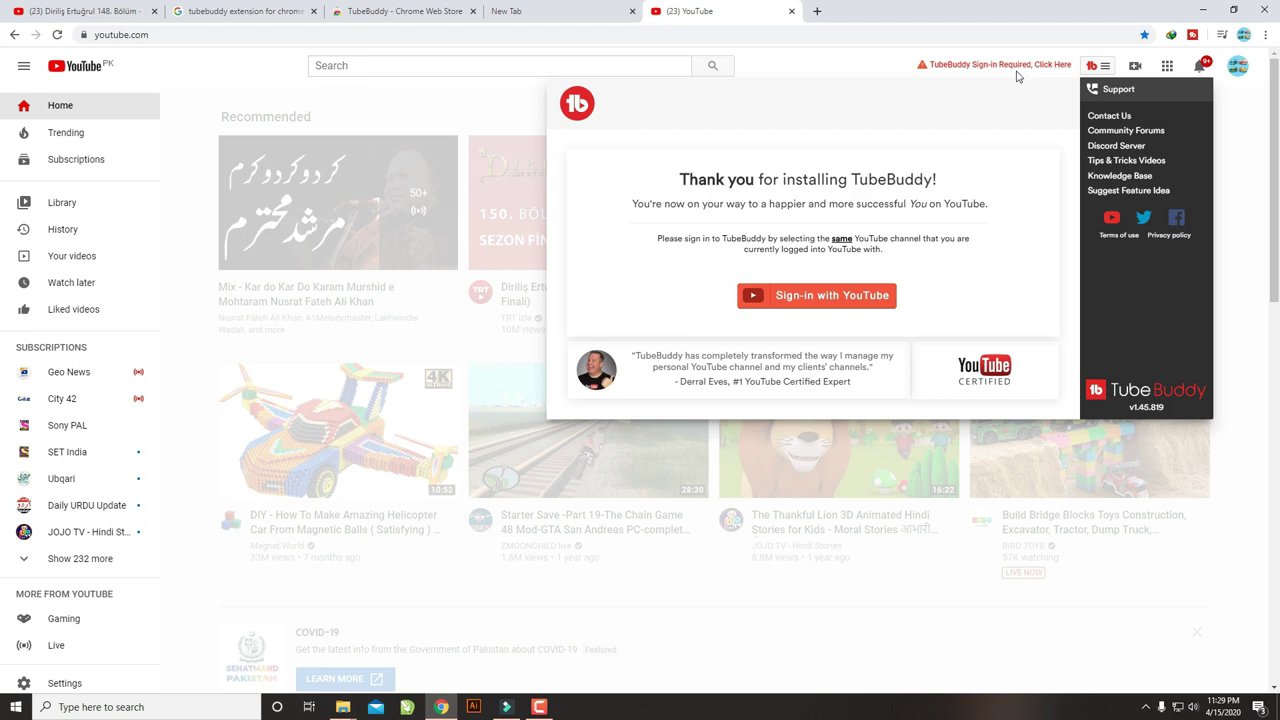
click(847, 297)
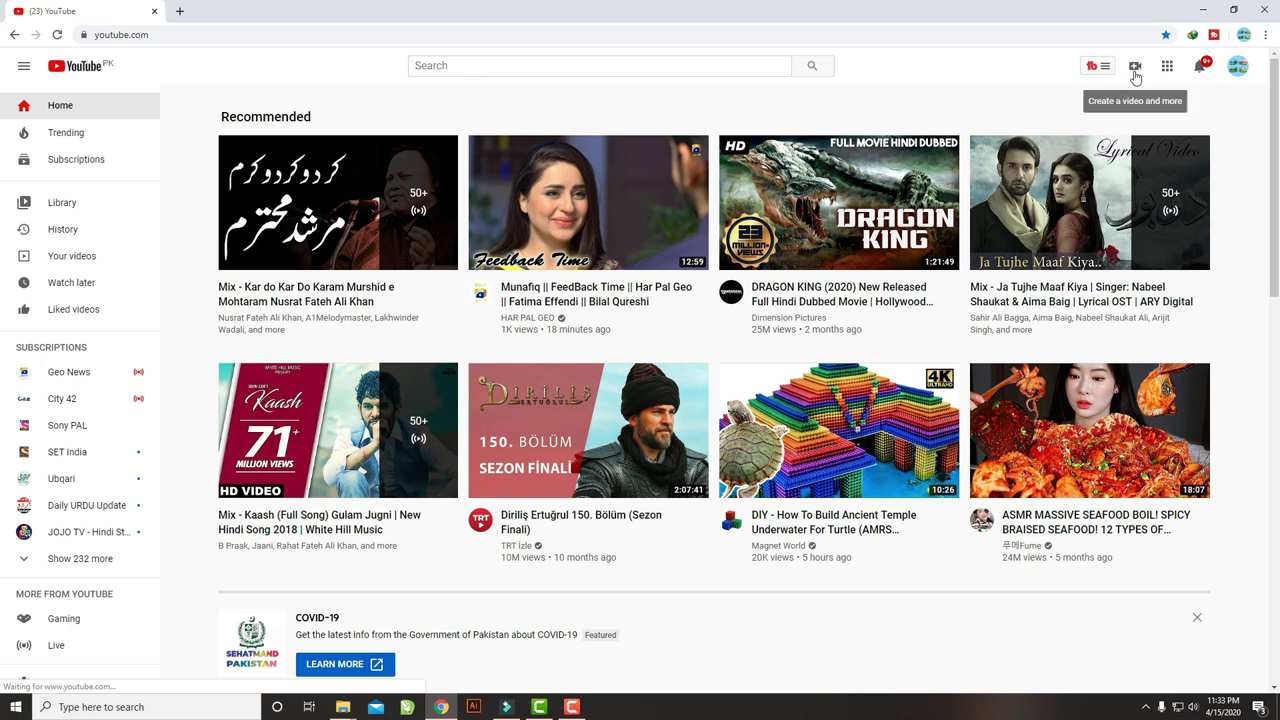
Start a new video upload from the Create menu in the YouTube header.
click(1135, 70)
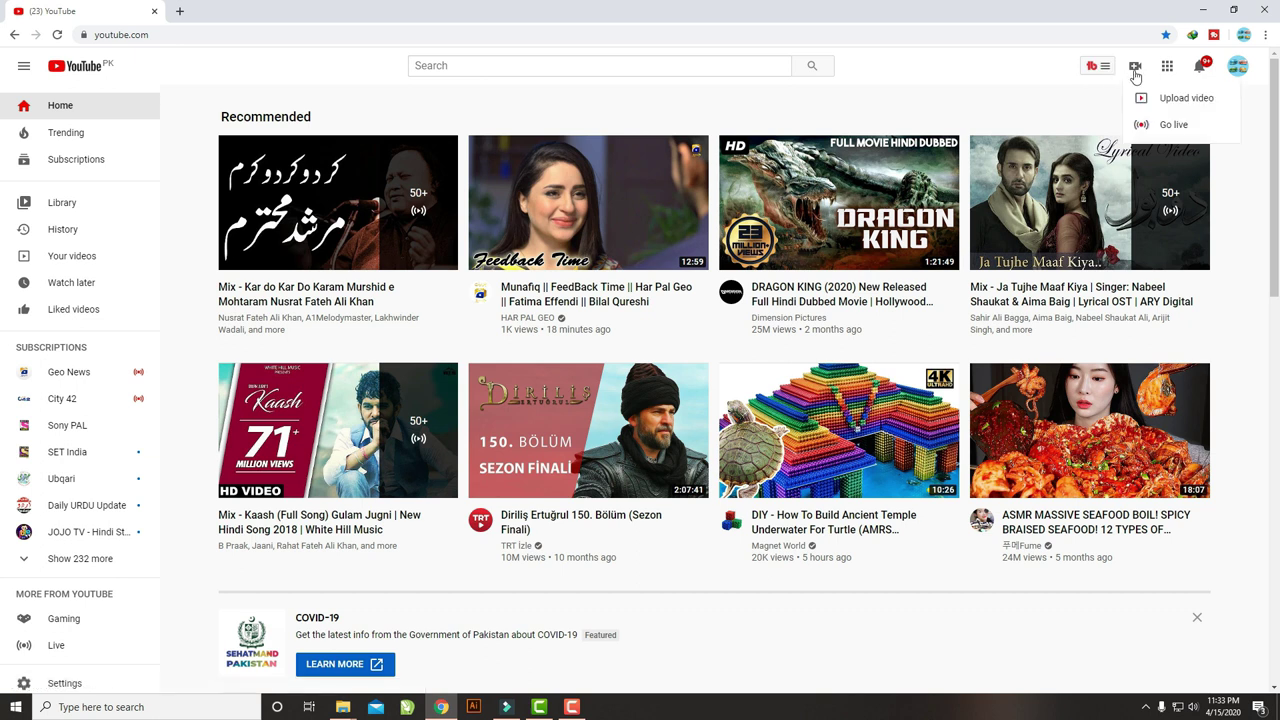
click(1150, 98)
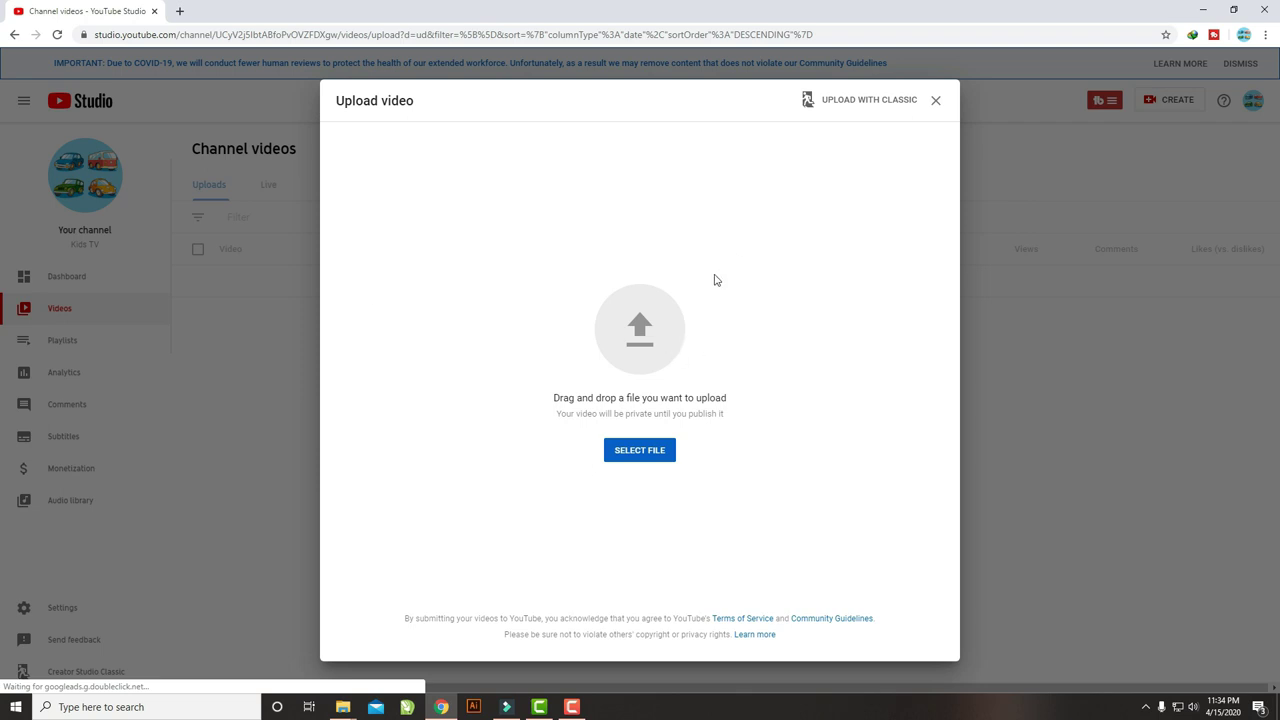
Drag the 'video for upload' desktop file into the upload dialog and select its auto-filled title.
click(1203, 10)
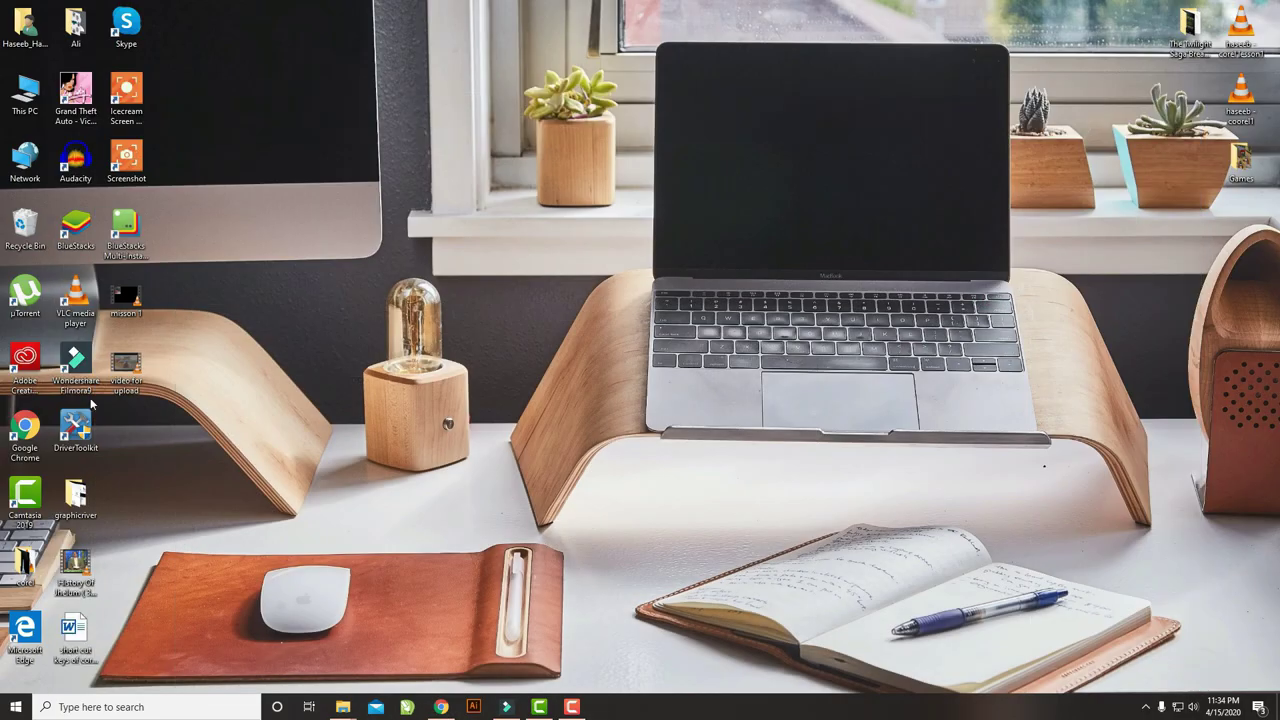
click(142, 393)
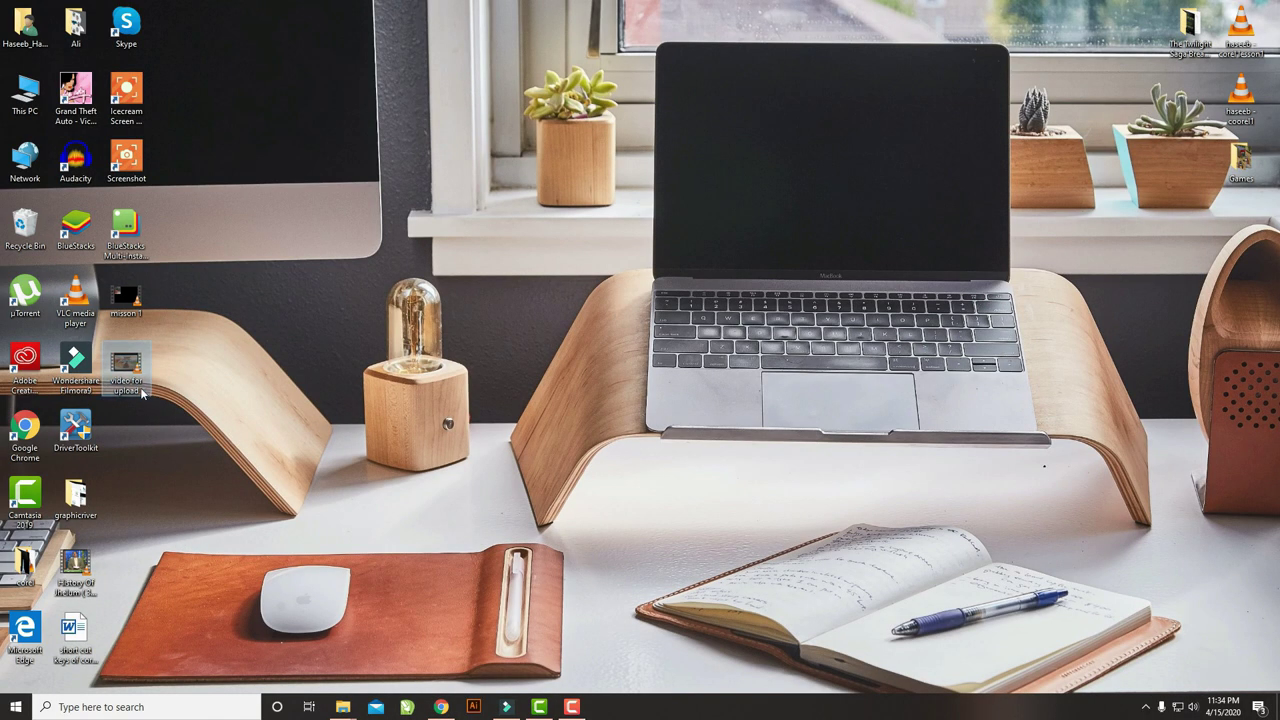
mouse_move(142, 393)
mouse_down()
mouse_move(448, 712)
mouse_move(593, 318)
mouse_up()
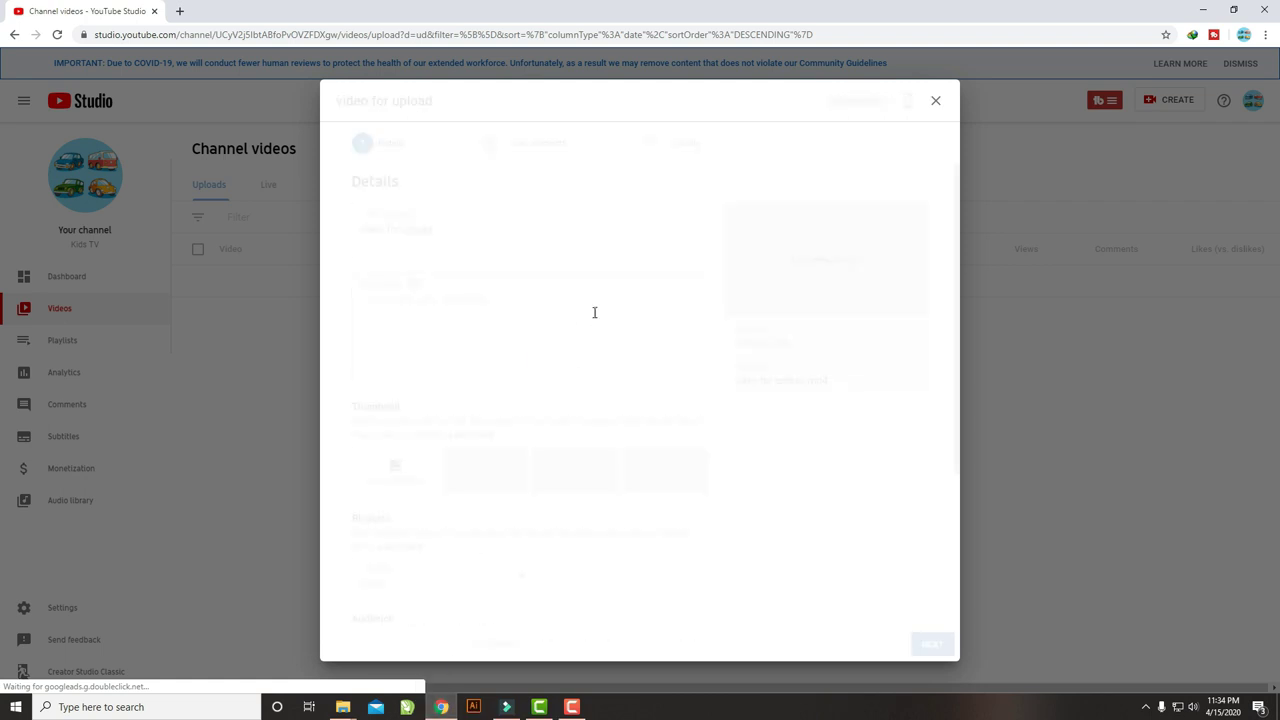
drag(446, 229, 366, 248)
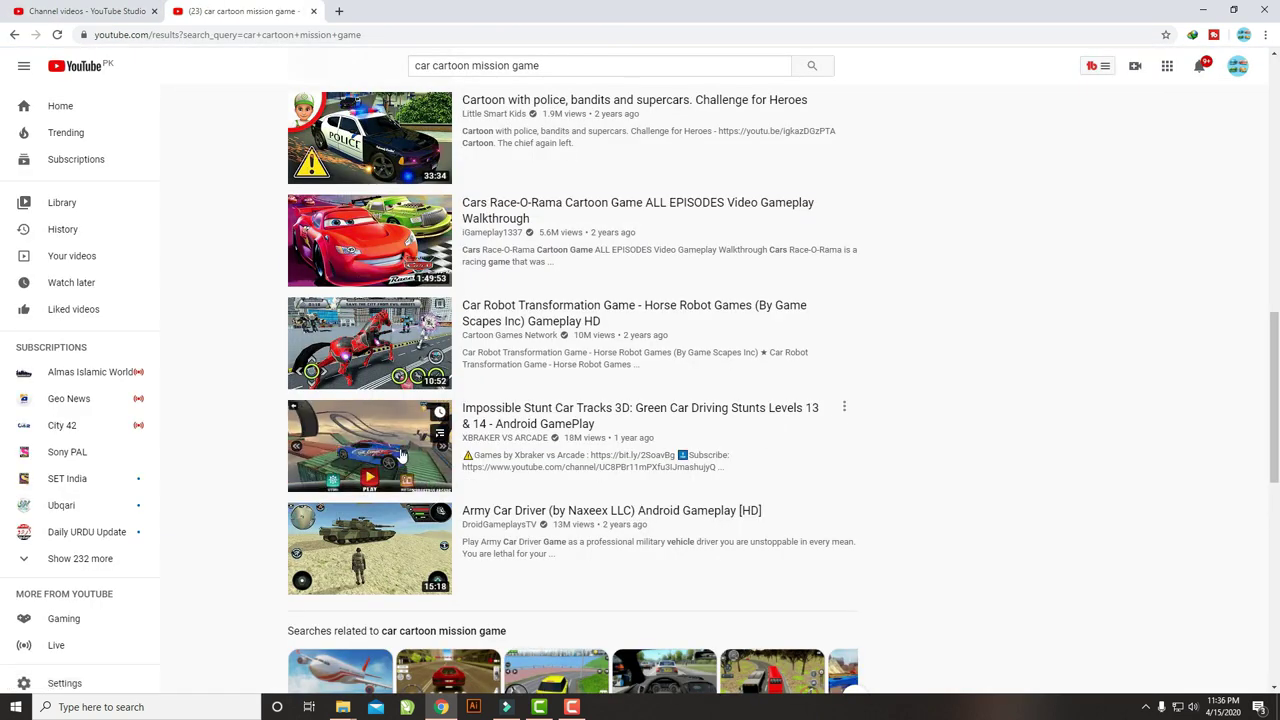
Open the Impossible Stunt Car Tracks 3D video and show its 32 tags in TubeBuddy.
click(394, 448)
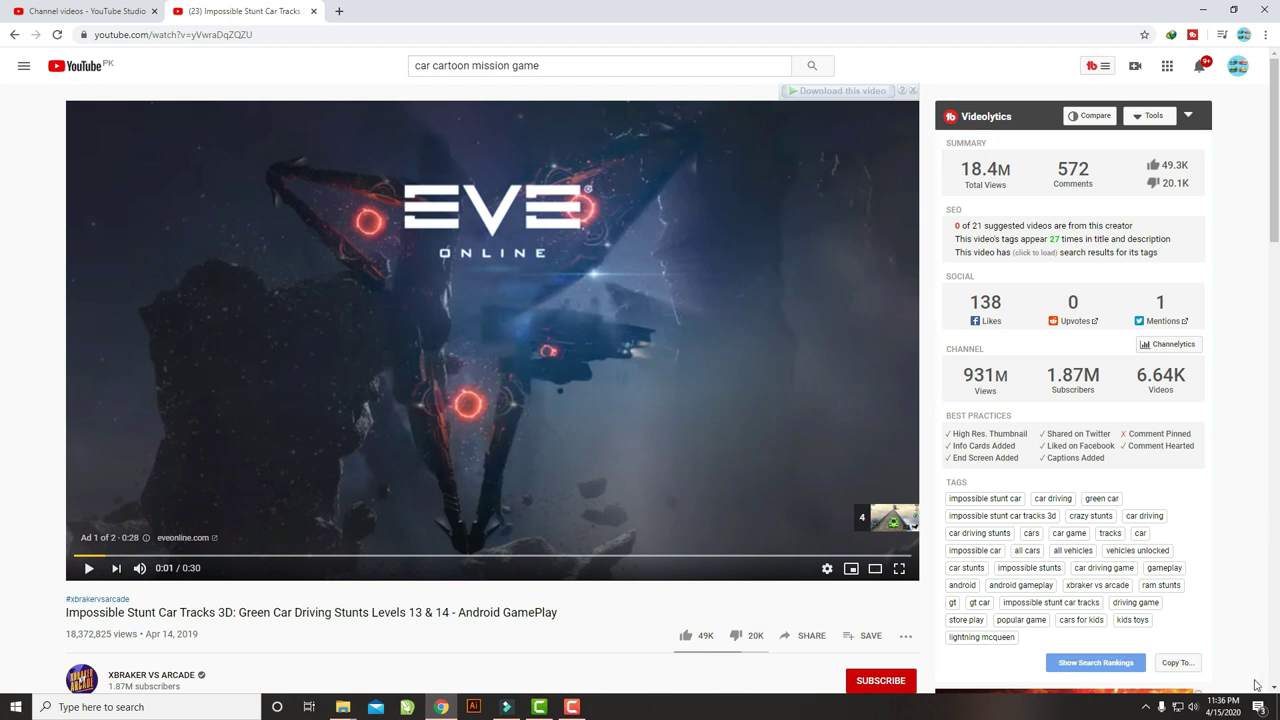
click(1176, 663)
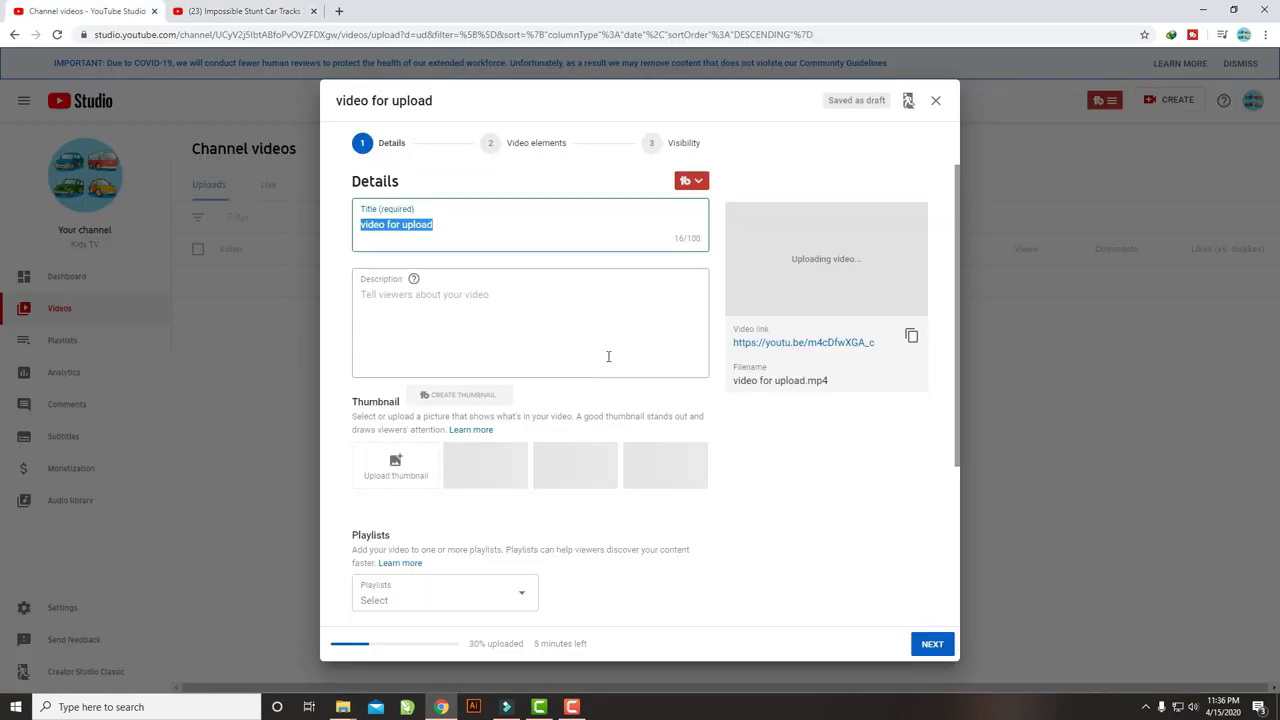
Paste the copied tags into the upload's Tags field and mark it made for kids.
scroll(640, 450, down, 4)
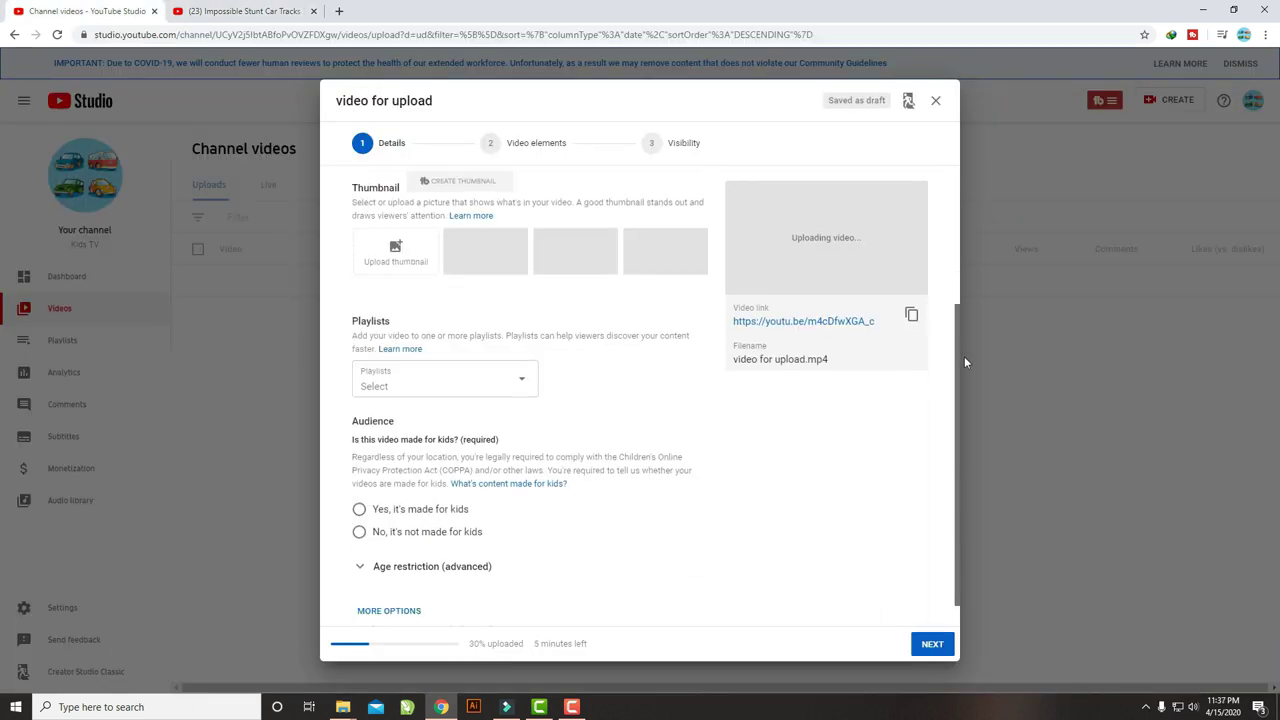
click(400, 581)
mouse_move(958, 306)
mouse_down()
mouse_move(956, 537)
mouse_move(956, 422)
mouse_up()
click(476, 388)
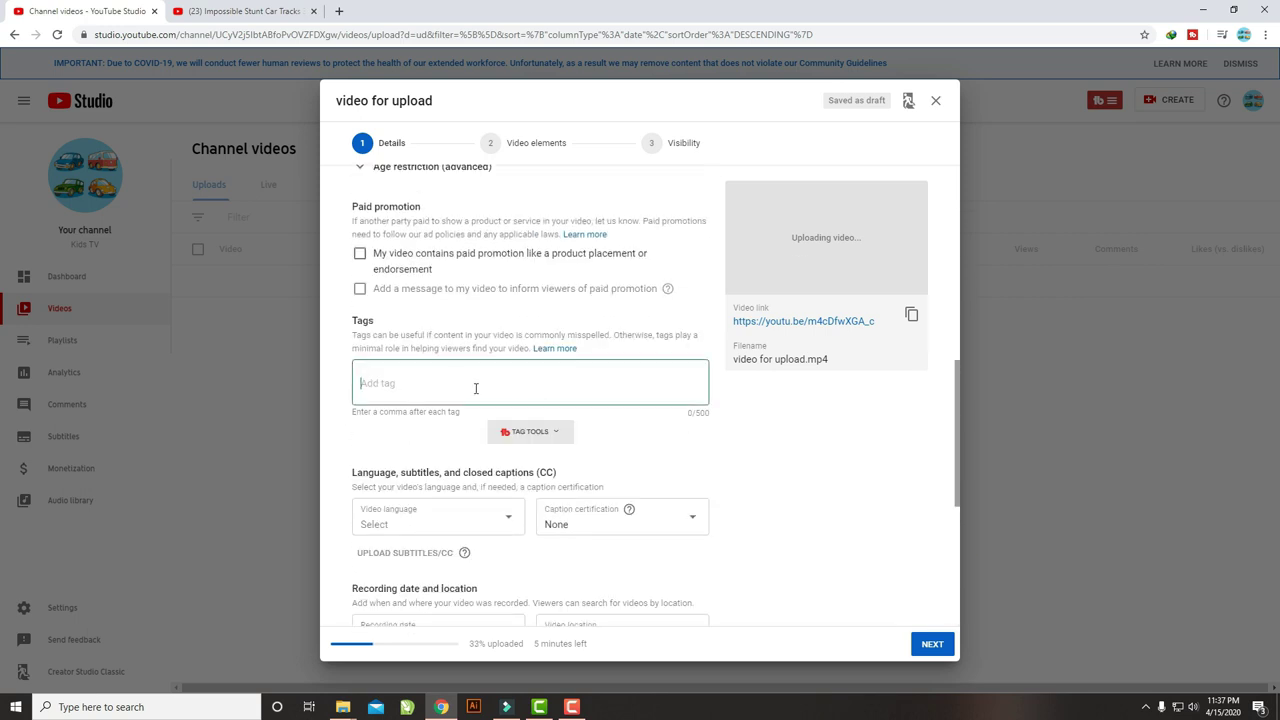
key(ctrl+v)
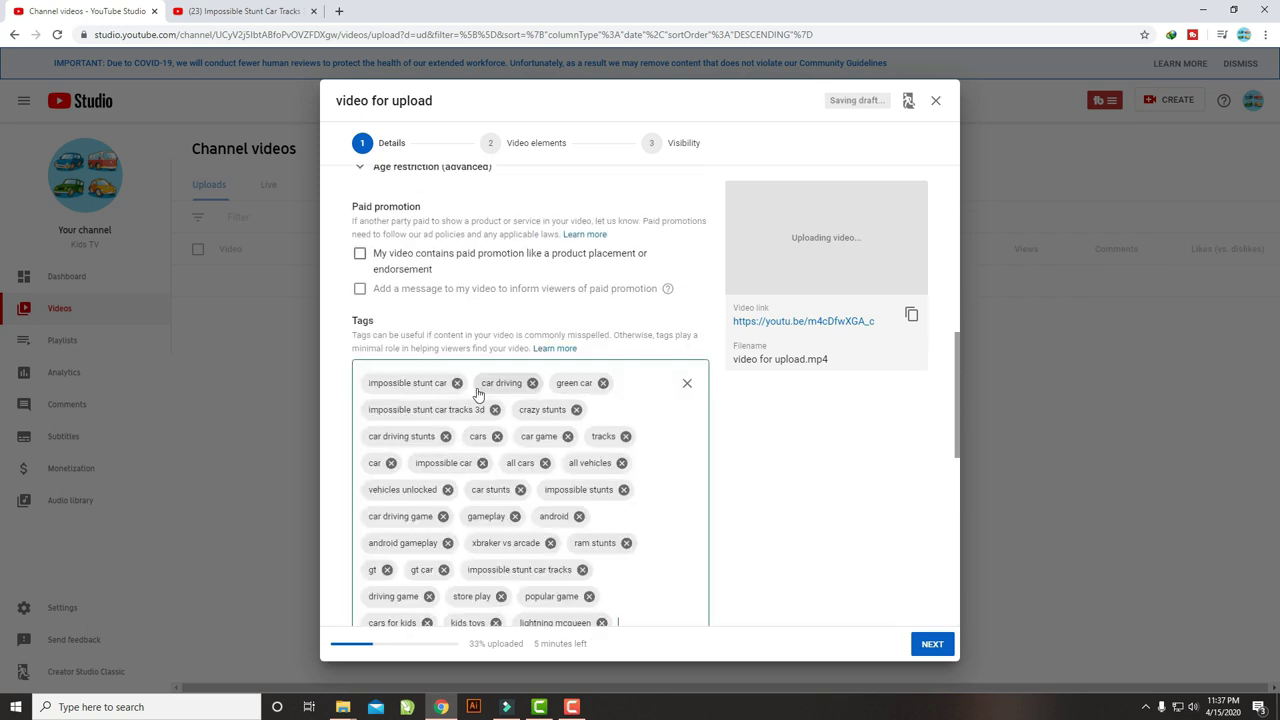
scroll(630, 500, up, 4)
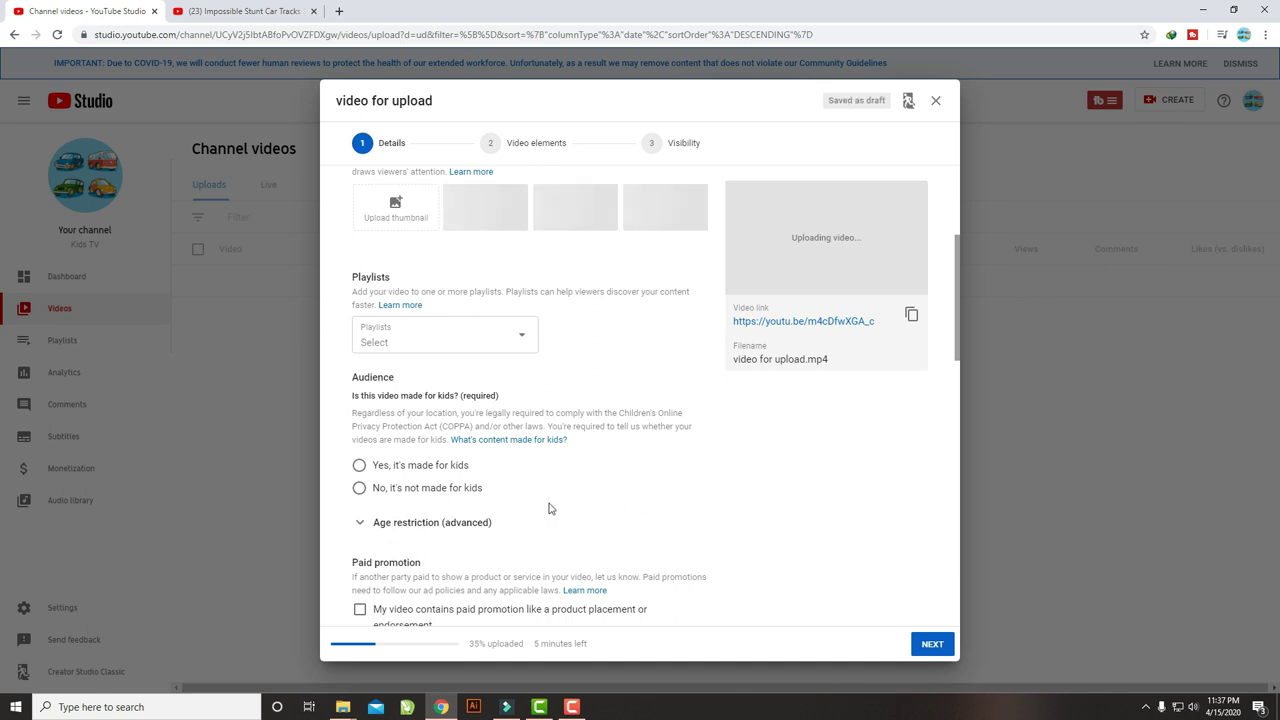
click(359, 465)
Replace the title with 'Impossible Stunt Car Tracks 3D' and paste a gameplay description.
scroll(461, 232, up, 3)
triple_click(461, 232)
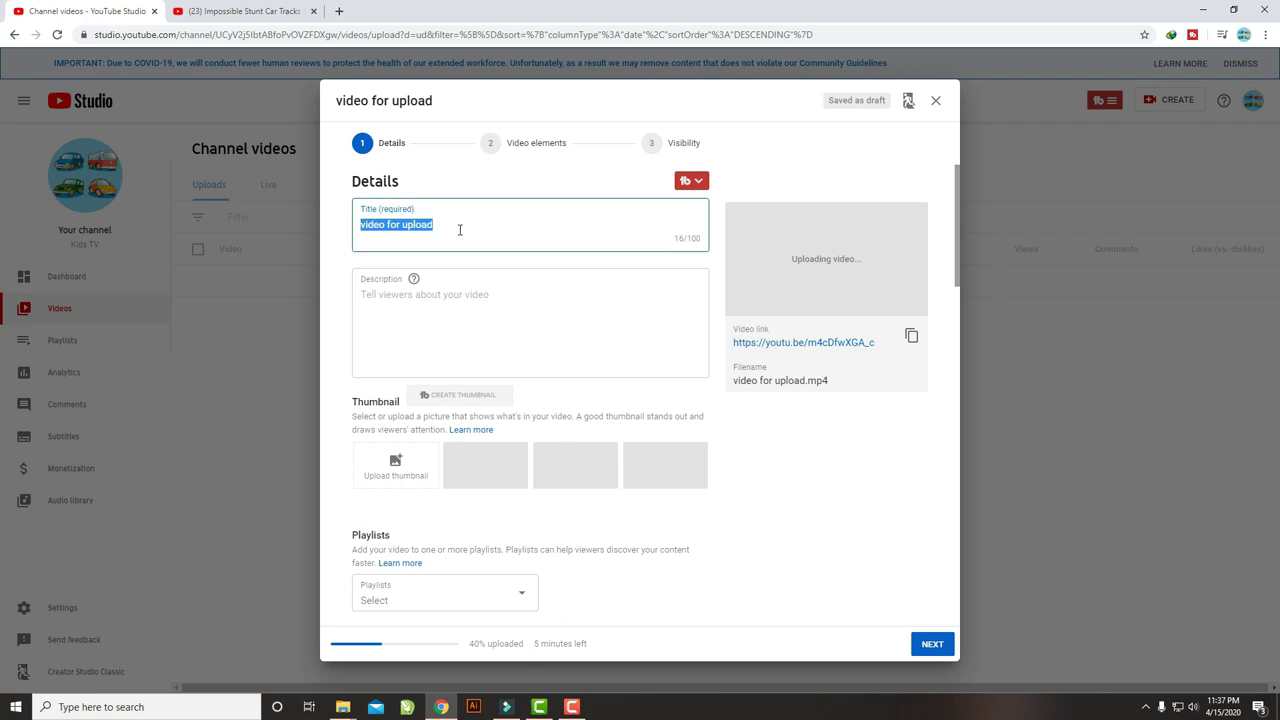
text(Impossible Stunt Car Tracks 3D: Green Car Driving Stunts Levels 13 & 14 - Android GamePlay)
click(418, 313)
text(Impossible Stunt Car Tracks 3D: Green Car Driving Stunts Levels Android GamePlay)
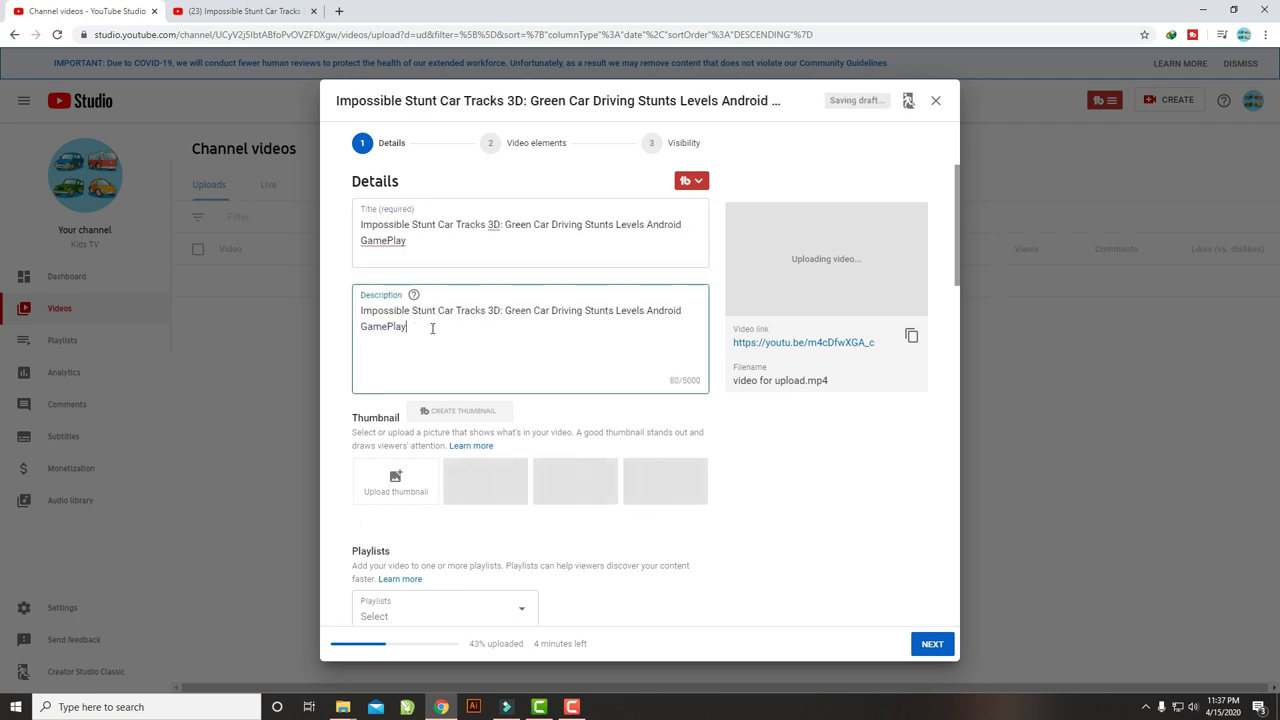
text(Mountain Climb Stunt / Stunt is a Racing Game / Android Gameplay Driving School is the latest simulation game where you can learn to drive different kind of vehicles: cars, trucks and buses. Driving School  will allow you to play across many environments: cities, country roads,)
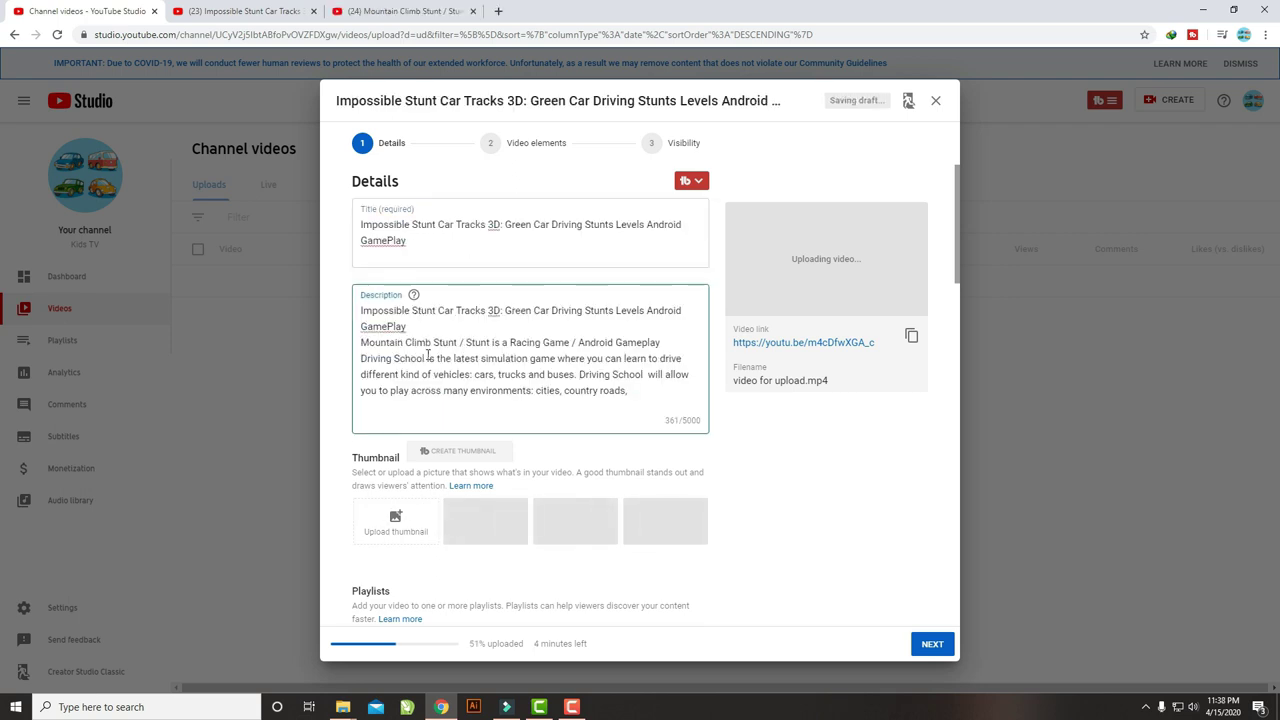
scroll(428, 356, down, 10)
click(513, 300)
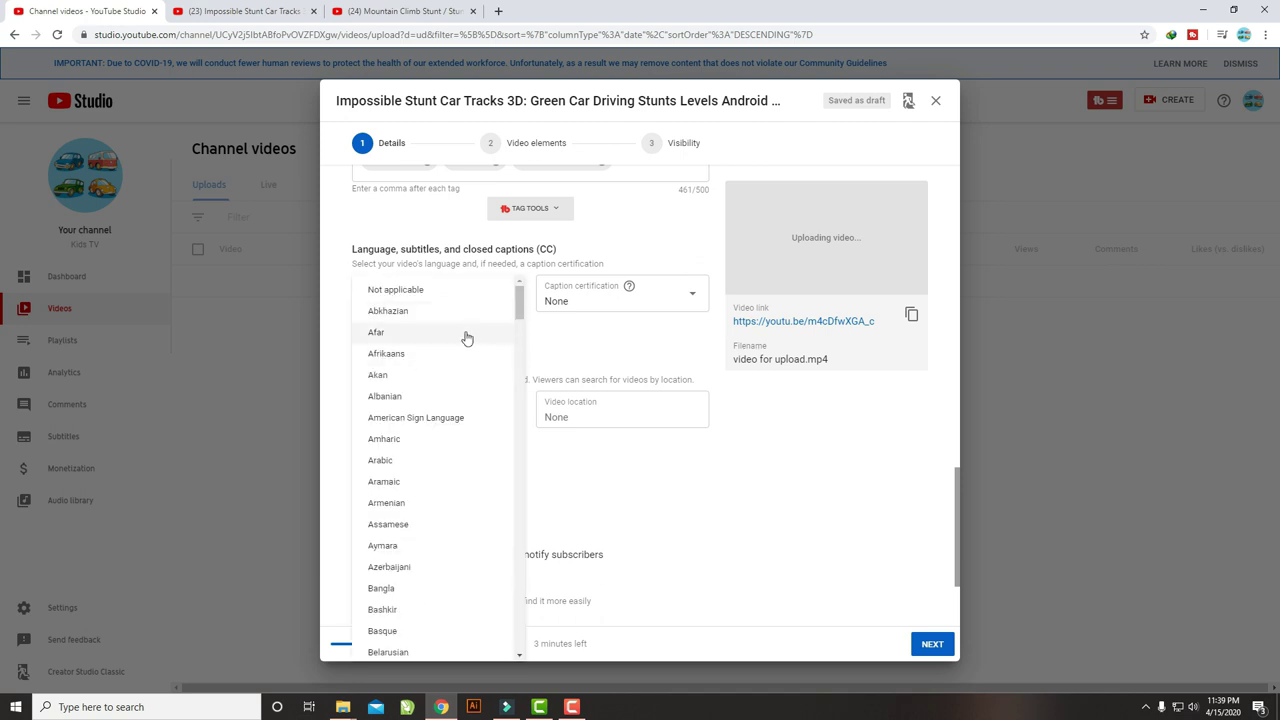
Choose English as the video language and keep Entertainment as the category.
drag(520, 302, 522, 382)
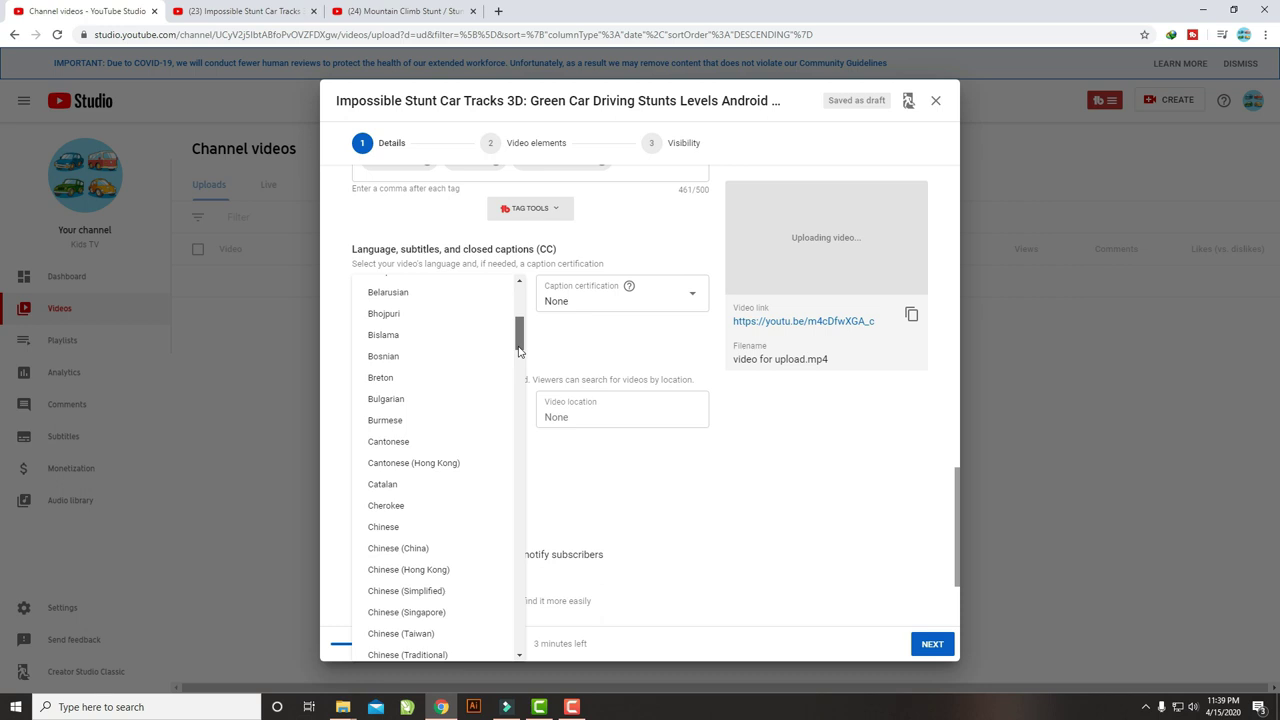
scroll(440, 405, down, 2)
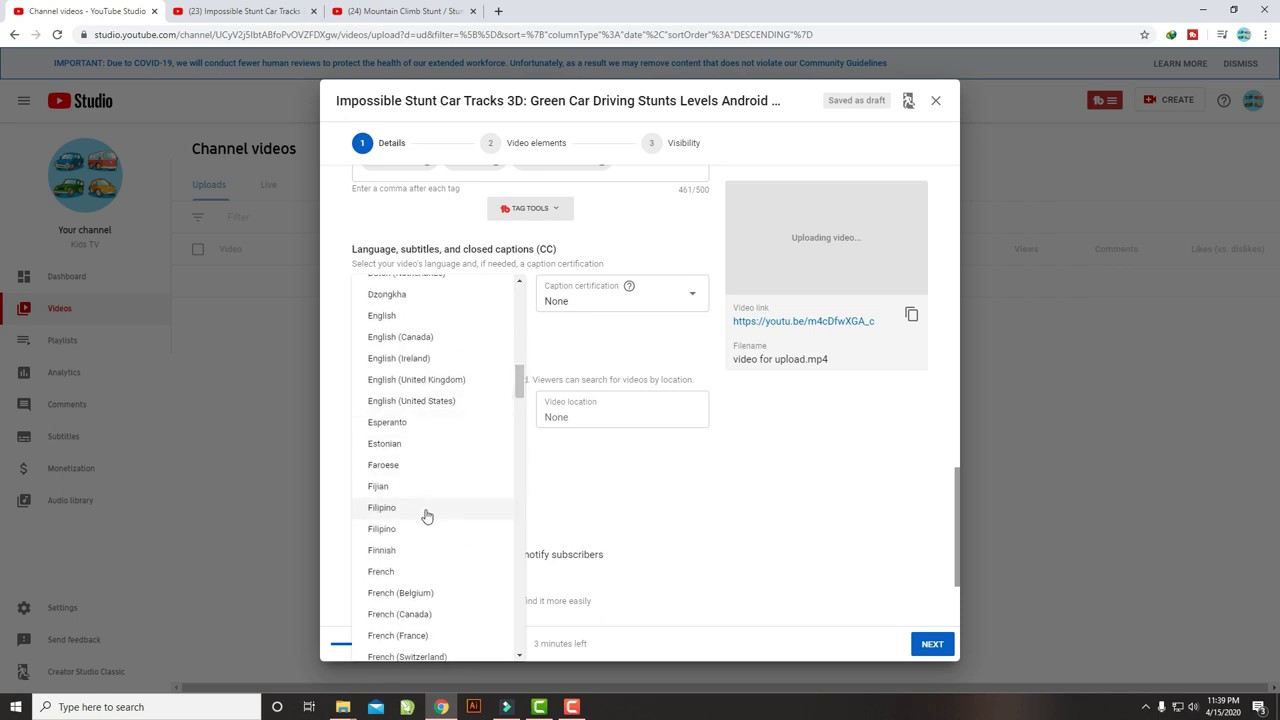
click(423, 316)
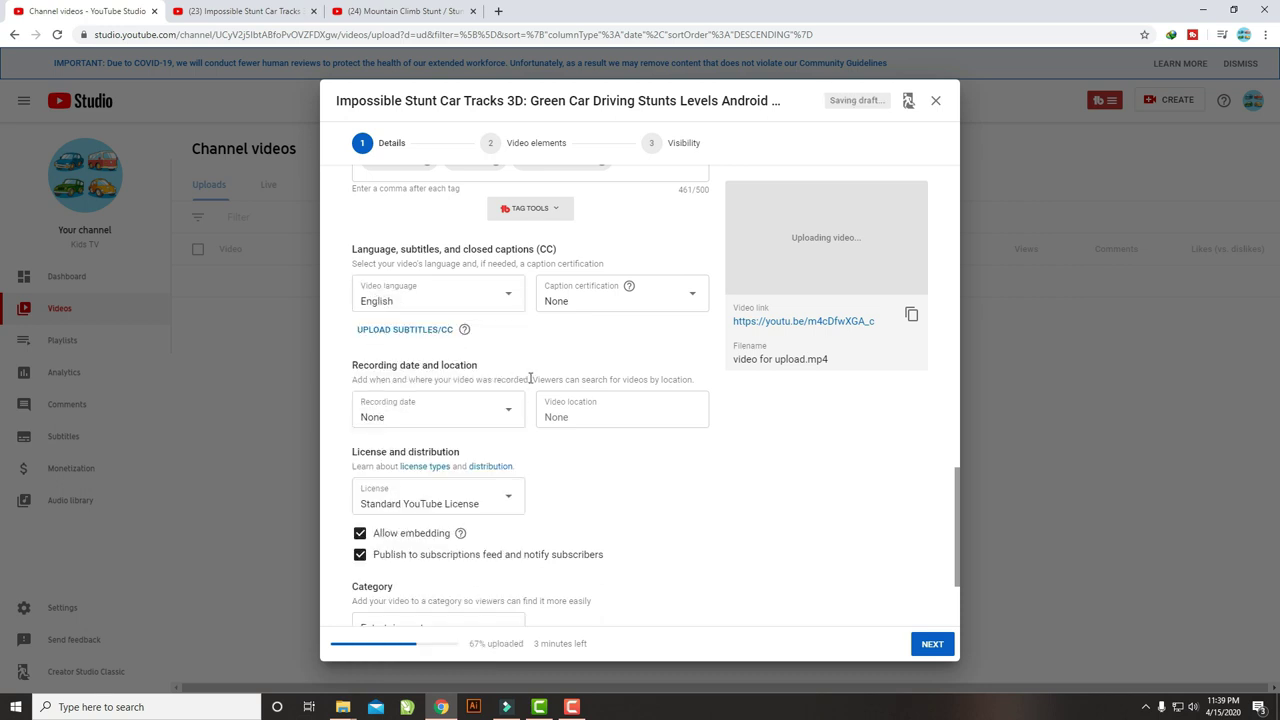
scroll(772, 511, down, 2)
click(516, 489)
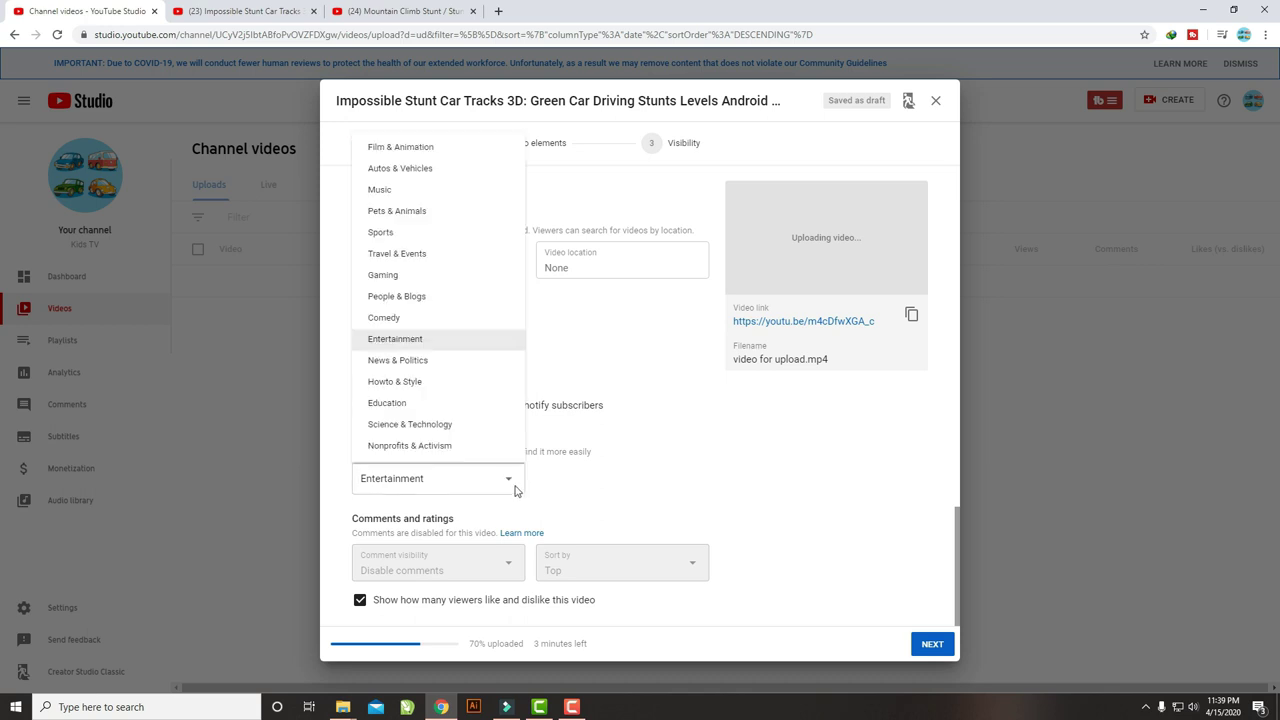
click(397, 338)
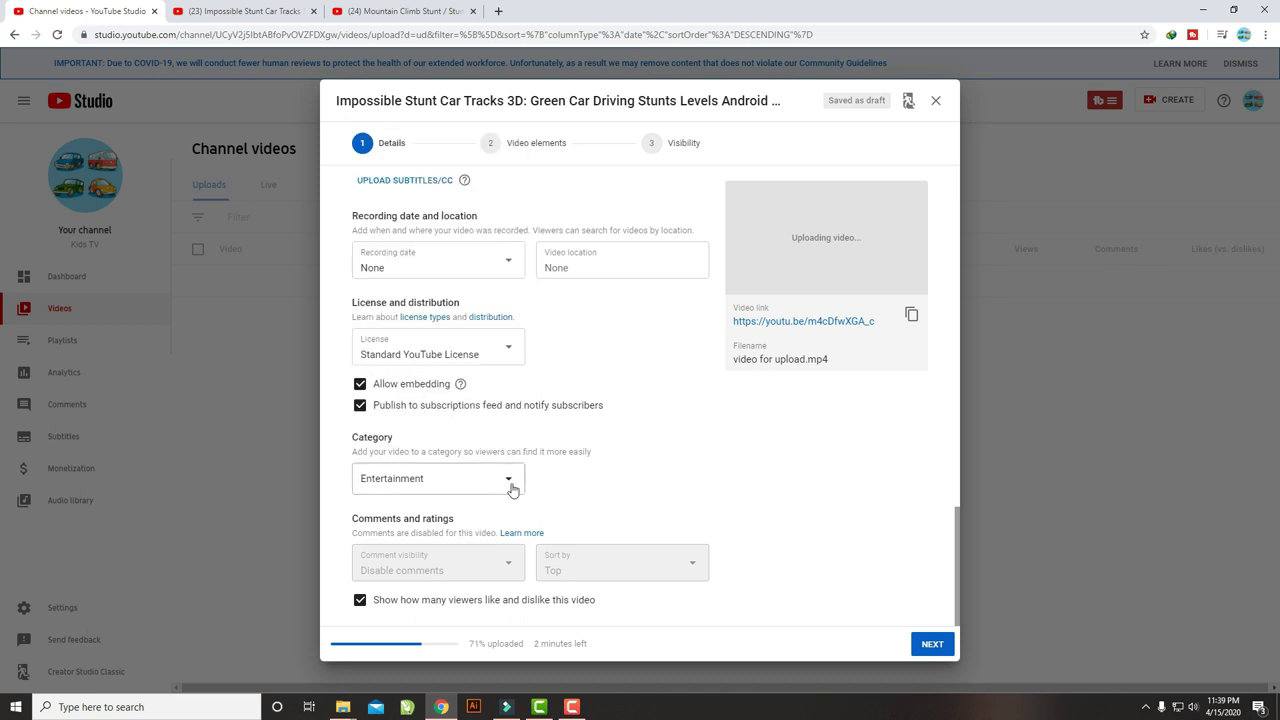
scroll(557, 497, up, 10)
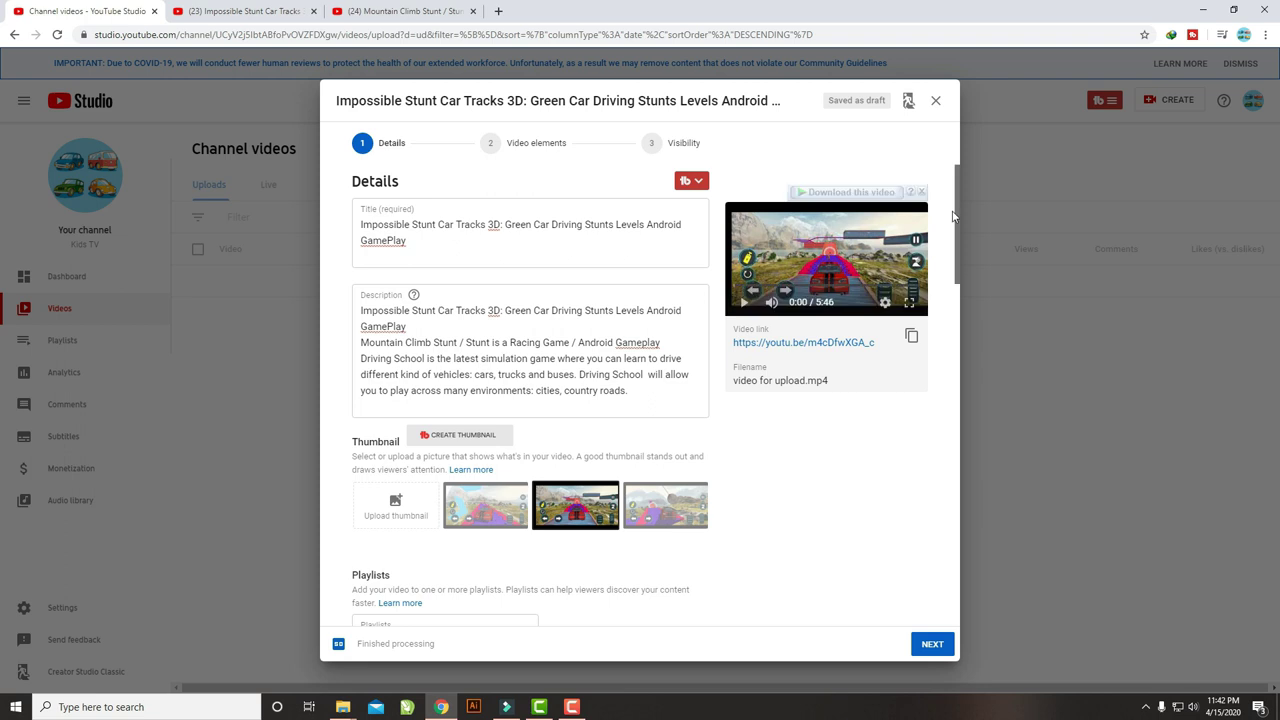
Skip ahead to Visibility, choose Public, and publish the stunt-car video.
click(933, 645)
click(933, 645)
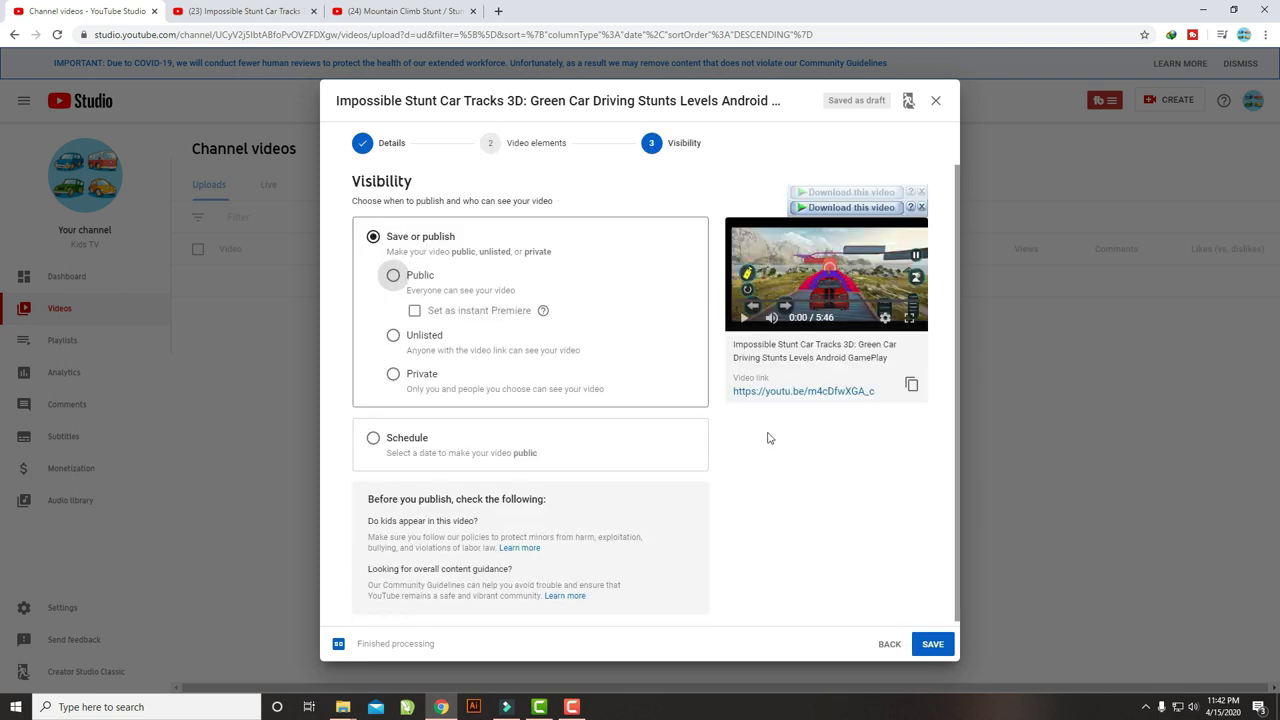
click(393, 275)
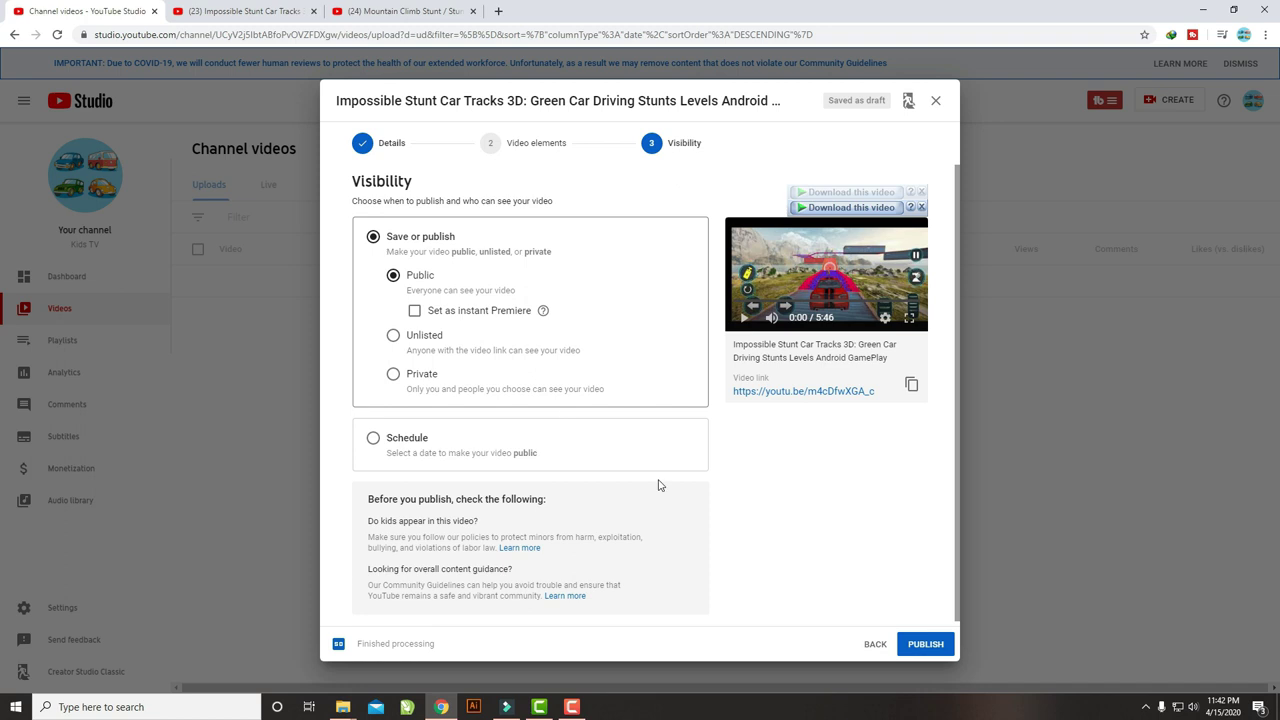
click(920, 645)
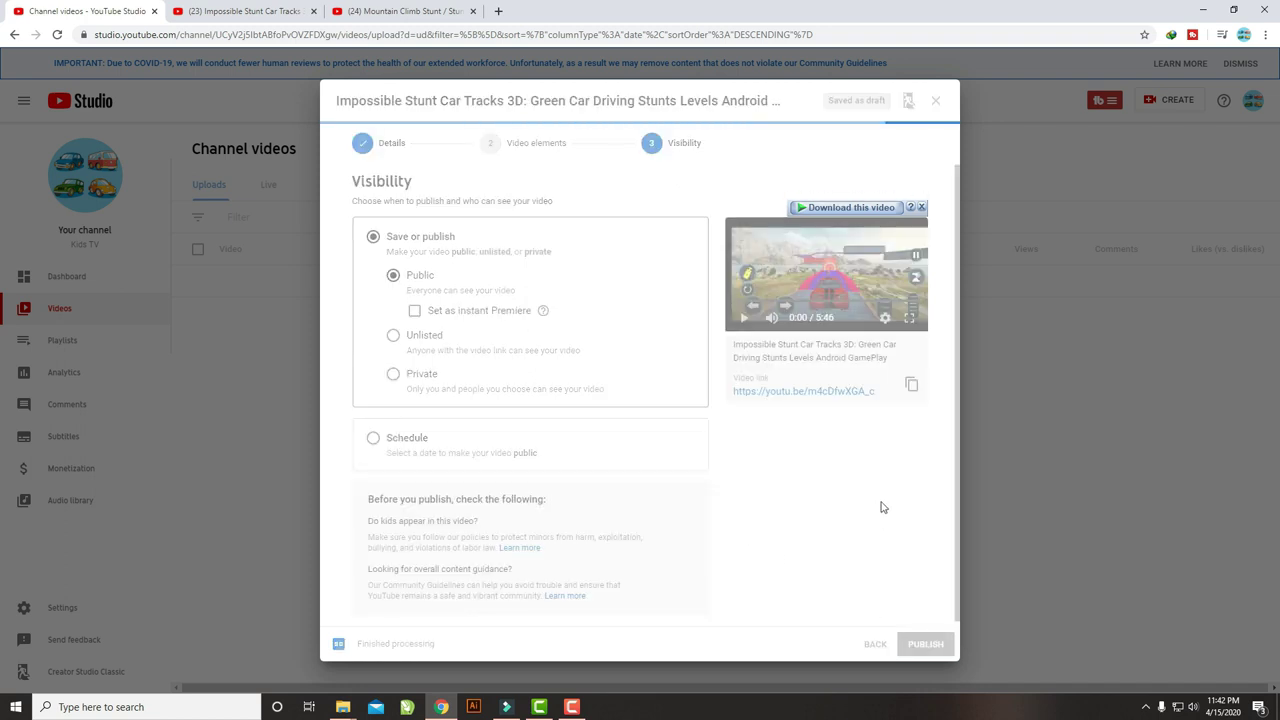